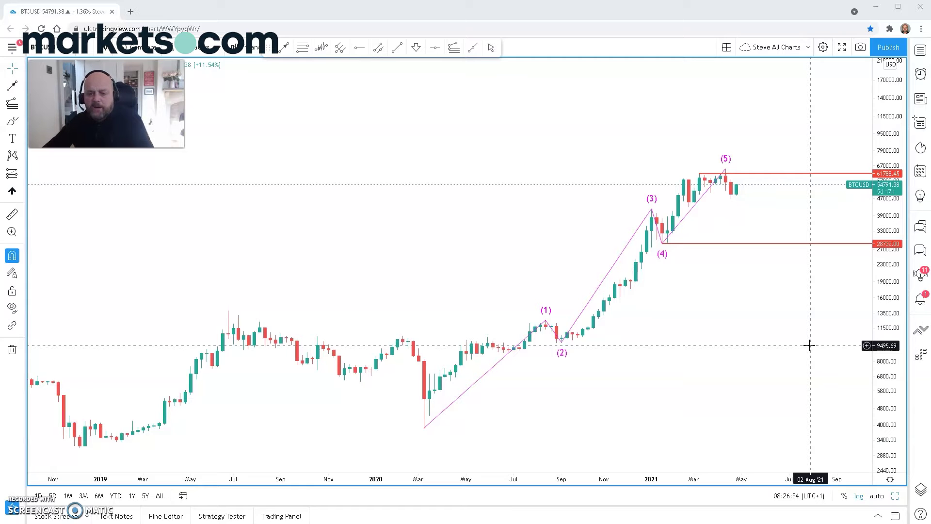
# - Select the Elliott wave count and start a measurement at the March 2020 wave (0) low
pyautogui.click(453, 436)
pyautogui.click(725, 159)
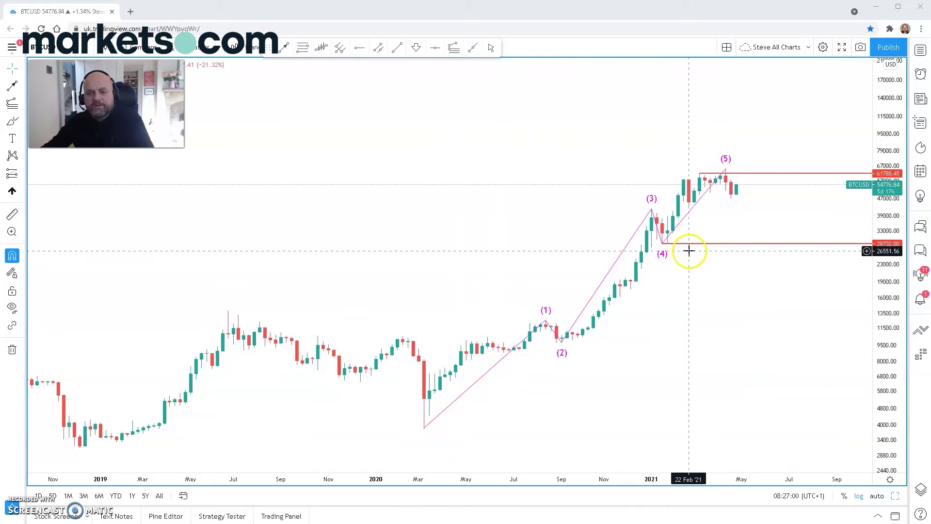
pyautogui.click(424, 431)
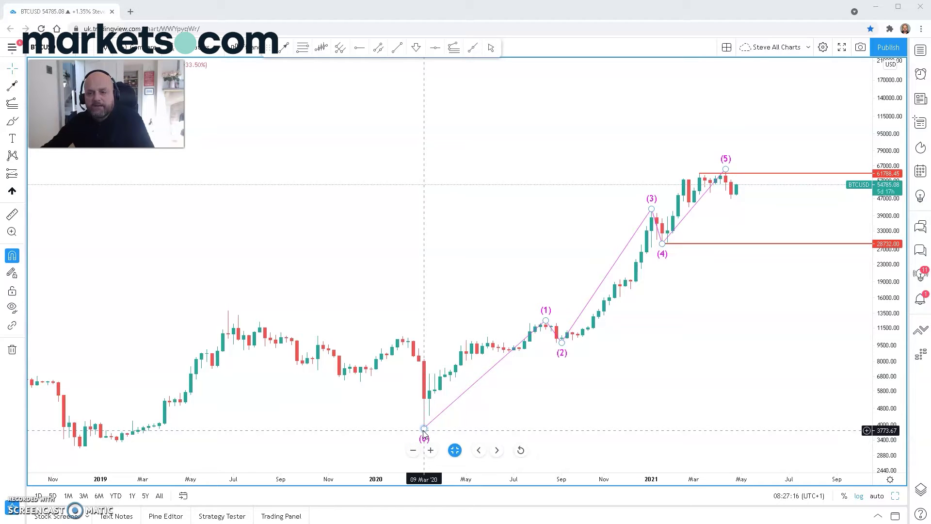
pyautogui.click(401, 420)
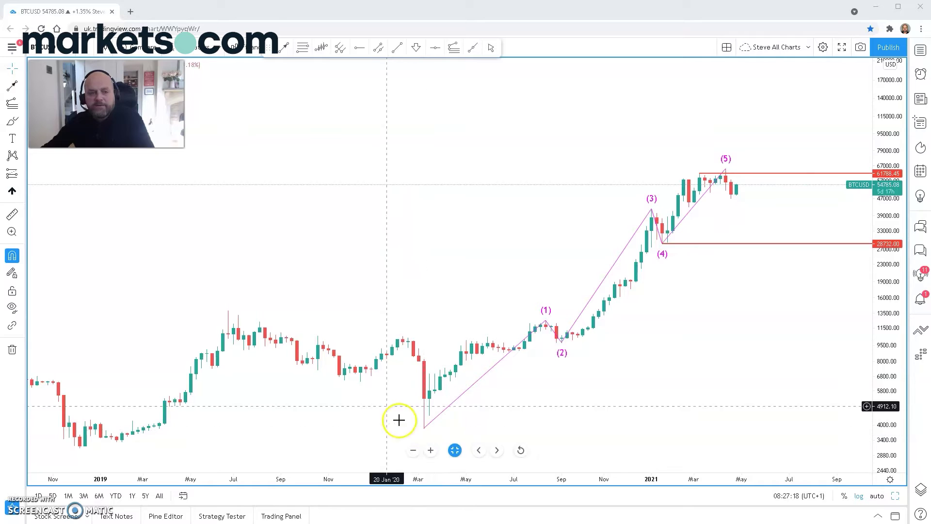
pyautogui.keyDown('shift'); pyautogui.click(424, 429); pyautogui.keyUp('shift')
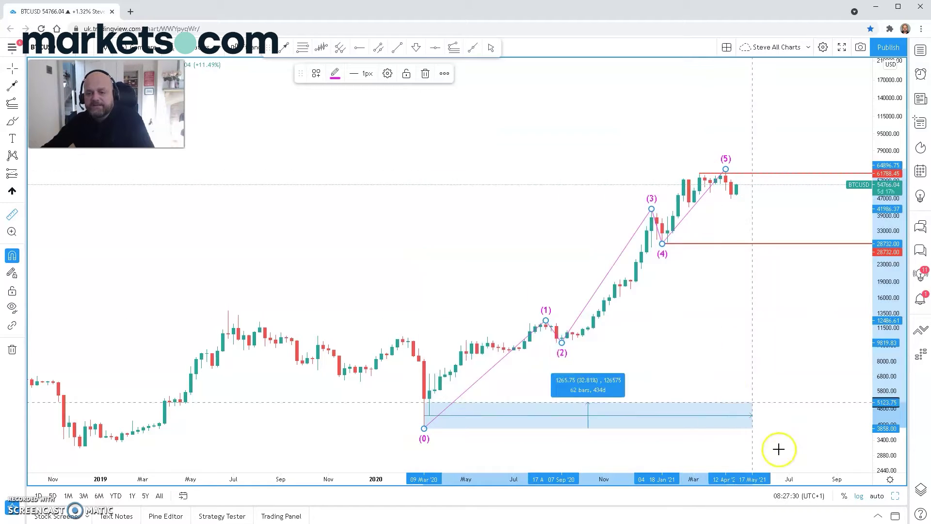
# - Fix and dismiss the range measurement, then click the wave (4) and (2) anchors
pyautogui.click(831, 399)
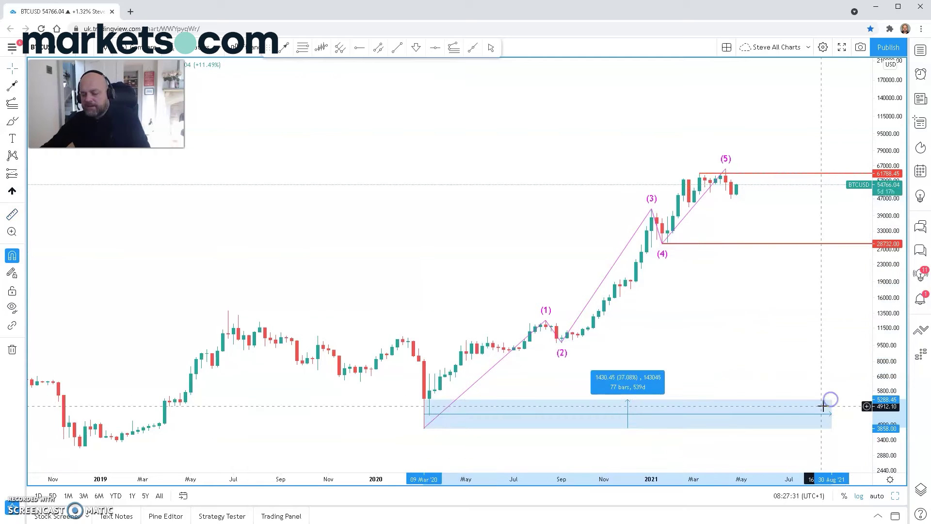
pyautogui.click(790, 416)
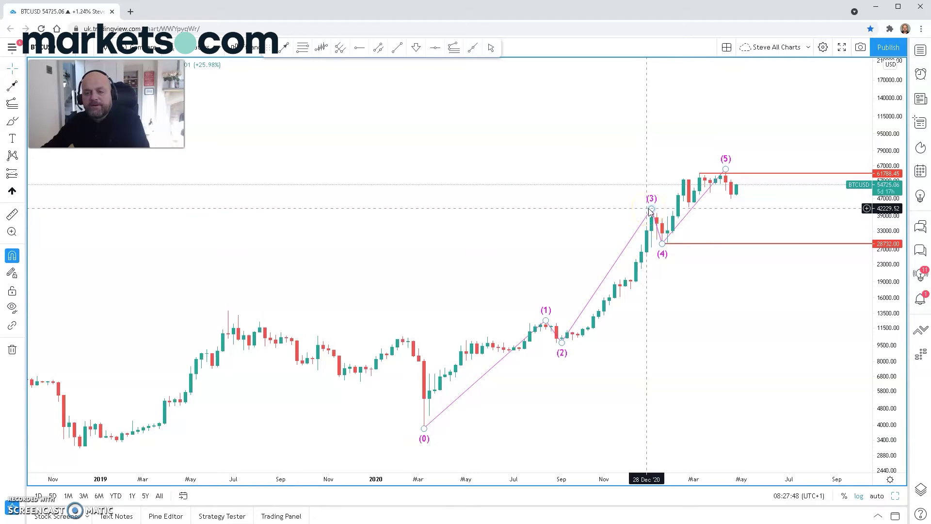
pyautogui.click(664, 244)
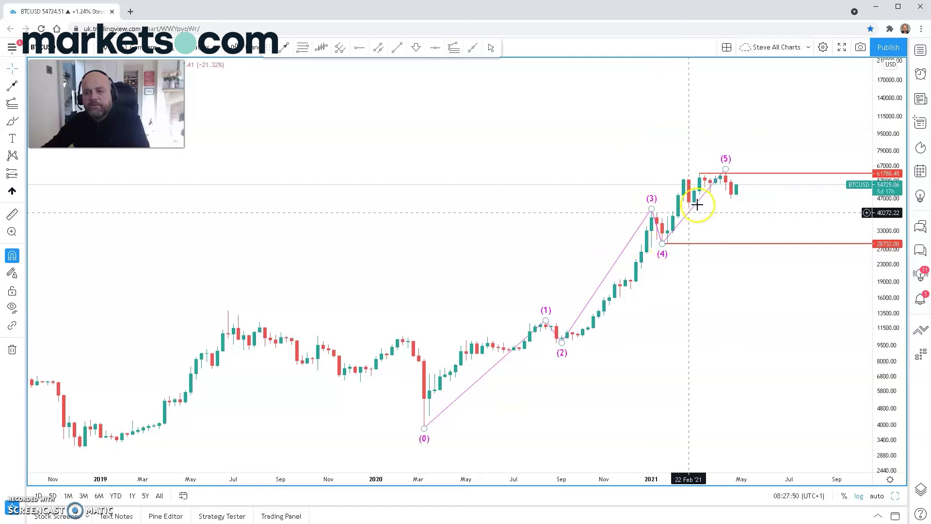
pyautogui.click(575, 332)
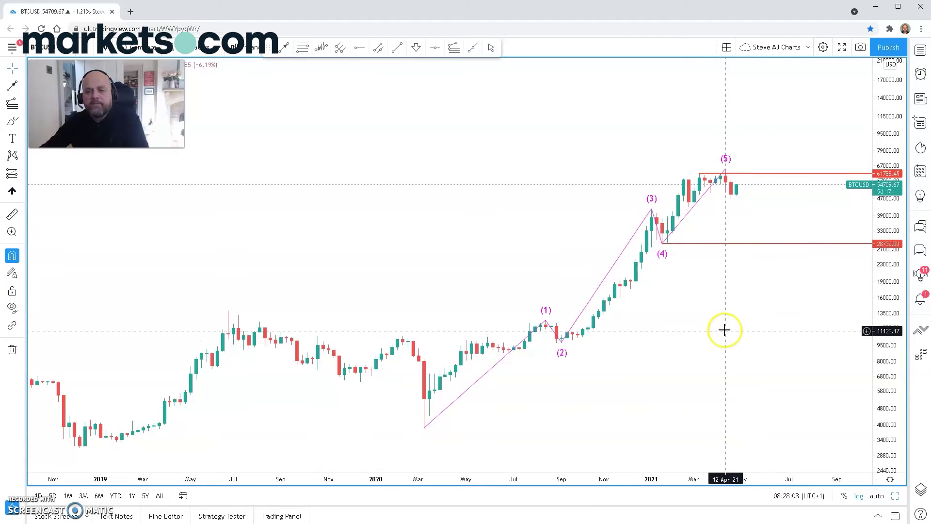
# - Zoom out and bring the daily BTCUSD wedge chart with Fibonacci levels and MACD full-screen
pyautogui.scroll(-1, 737, 341)
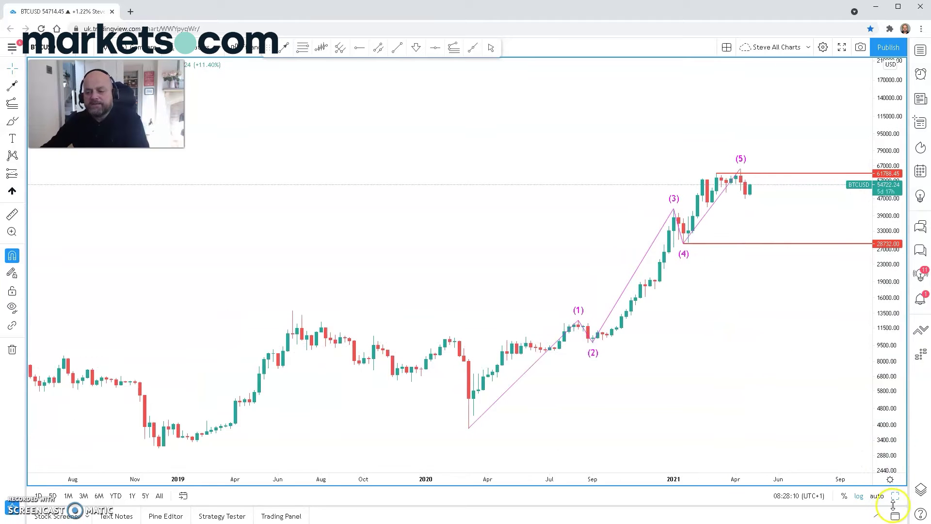
pyautogui.hotkey('alt', 'Return')
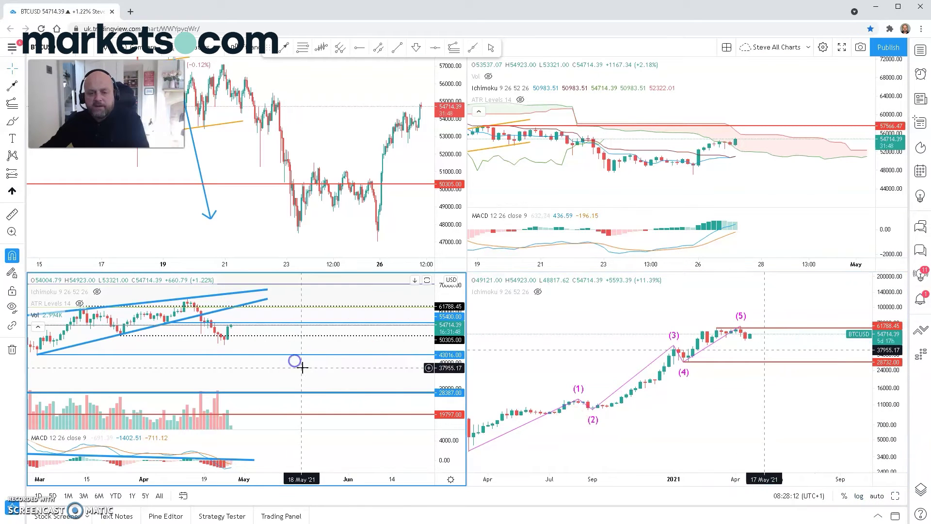
pyautogui.hotkey('alt', 'Return')
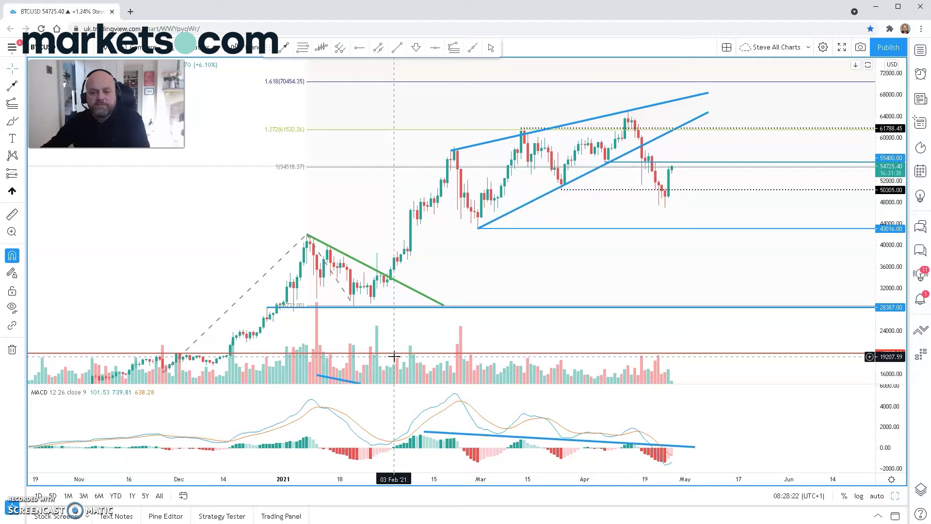
# - Raise the volume-pane downtrend line from the January spike and extend it to 27 May
pyautogui.moveTo(894, 335); pyautogui.dragTo(895, 353)
pyautogui.moveTo(743, 312); pyautogui.dragTo(742, 297)
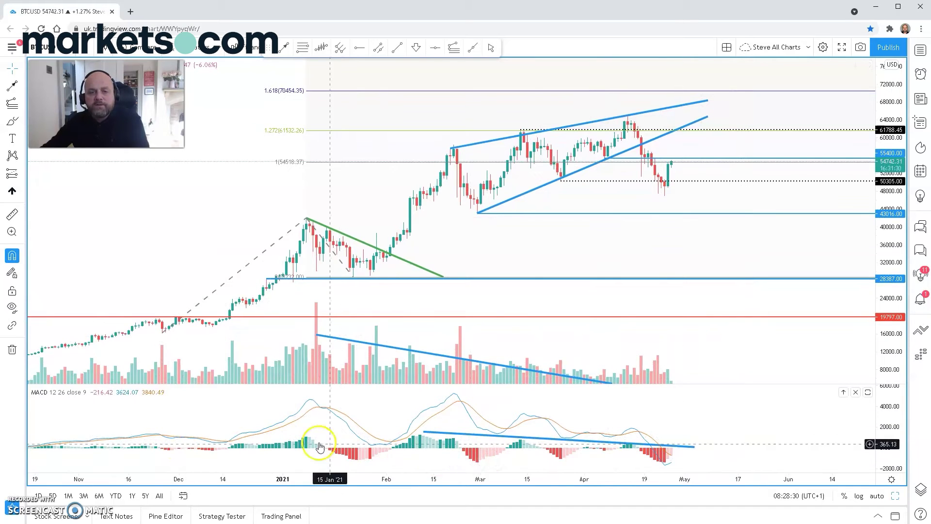
pyautogui.click(390, 256)
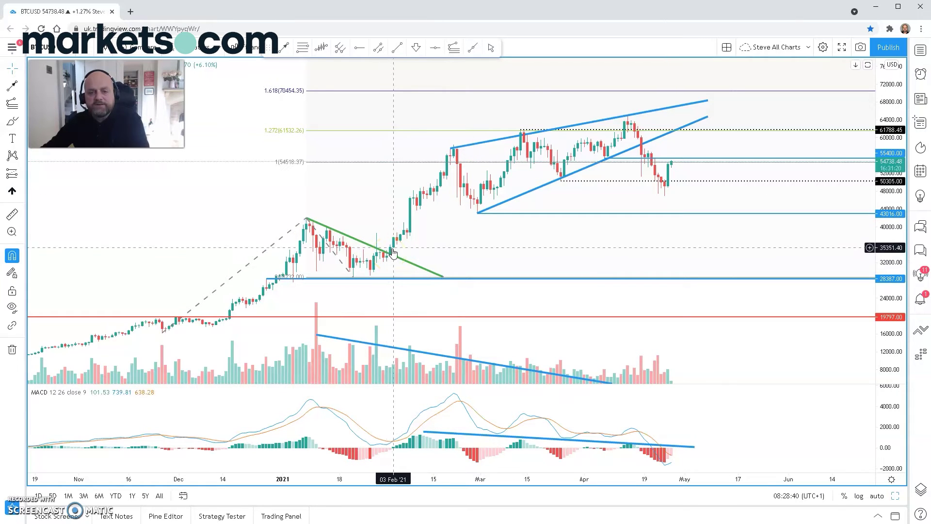
pyautogui.click(454, 149)
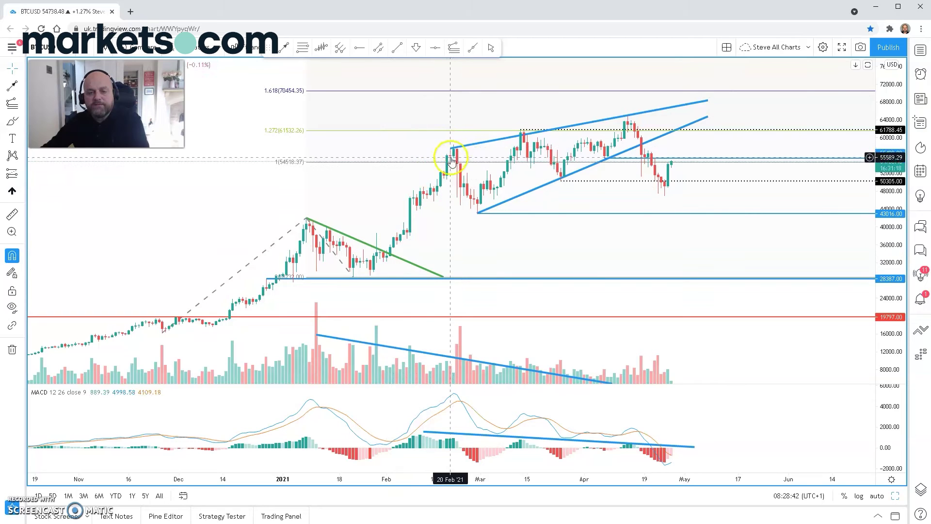
pyautogui.click(451, 156)
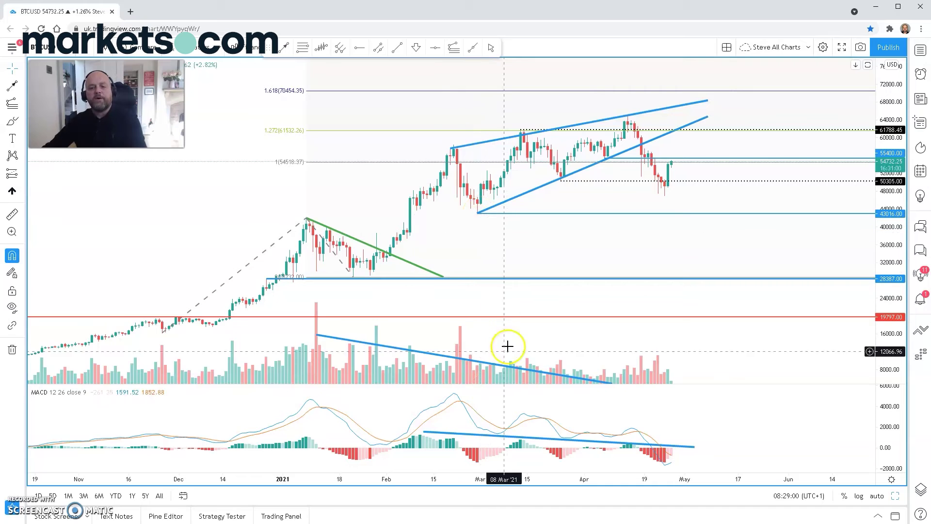
pyautogui.moveTo(436, 357); pyautogui.dragTo(437, 323)
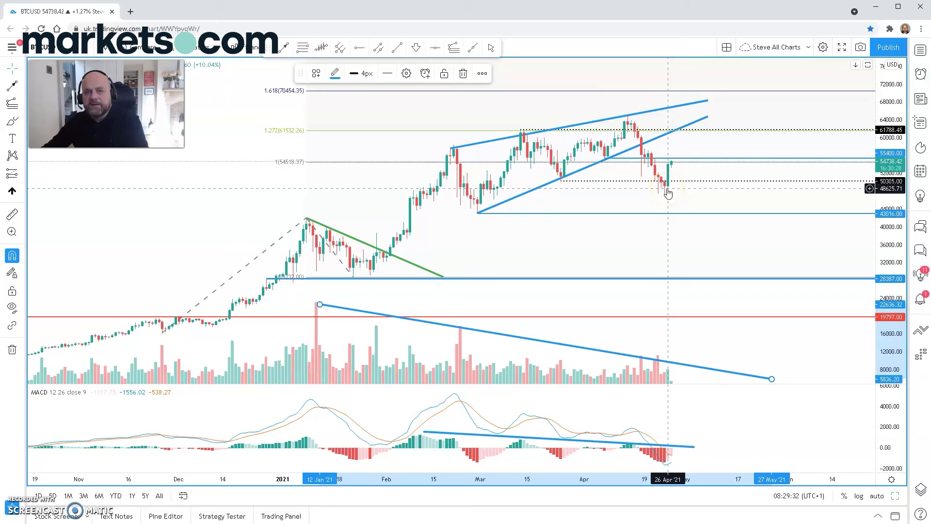
# - Switch to the top-right 4h BTCUSD Ichimoku chart and maximize it
pyautogui.click(895, 496)
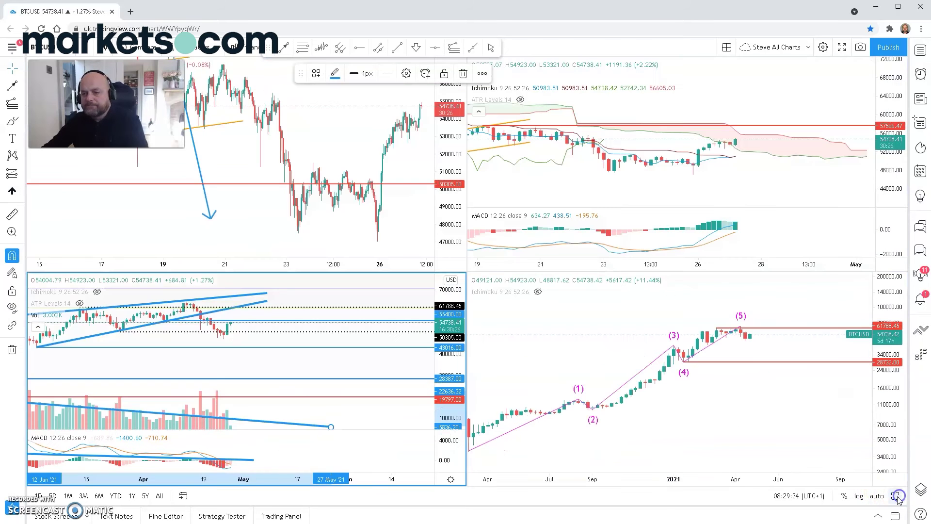
pyautogui.click(588, 155)
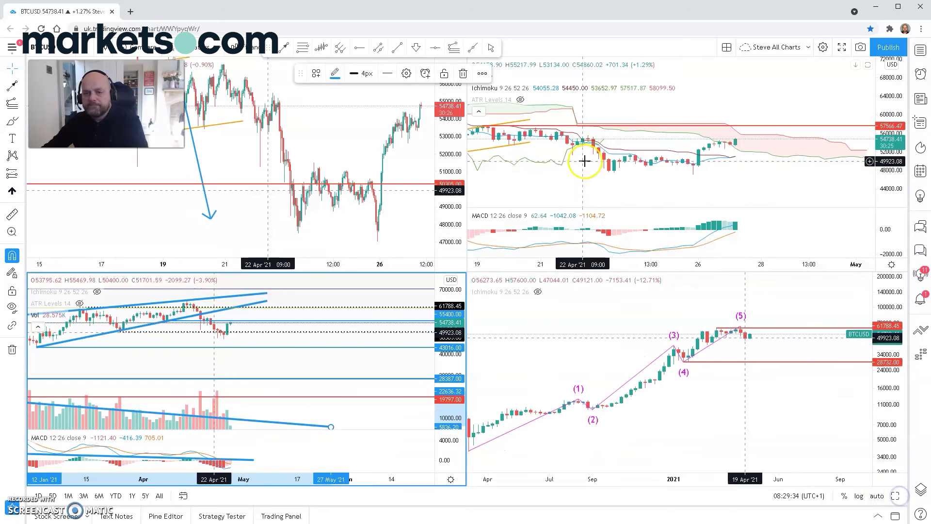
pyautogui.click(895, 497)
# - Pan to the 19–20 April rising channel and pick the Horizontal Ray tool
pyautogui.scroll(-3, 691, 341)
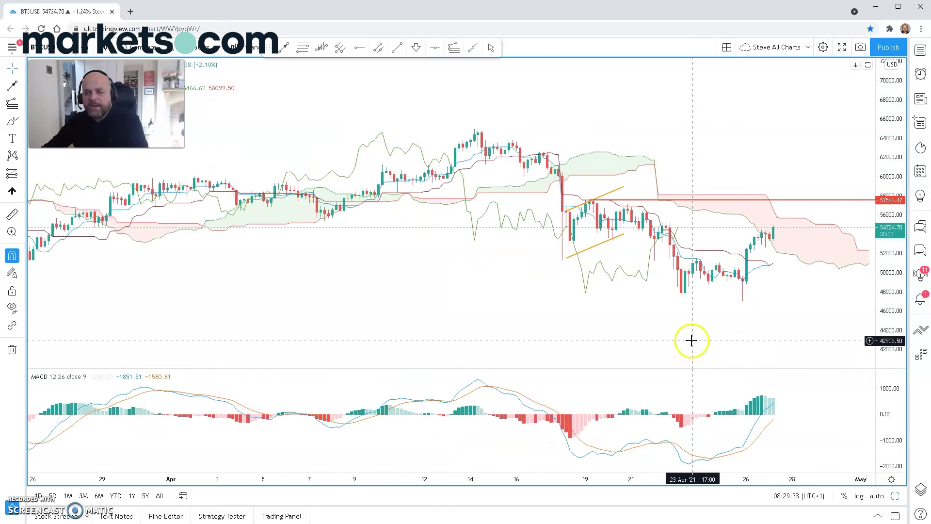
pyautogui.moveTo(691, 340); pyautogui.dragTo(586, 297)
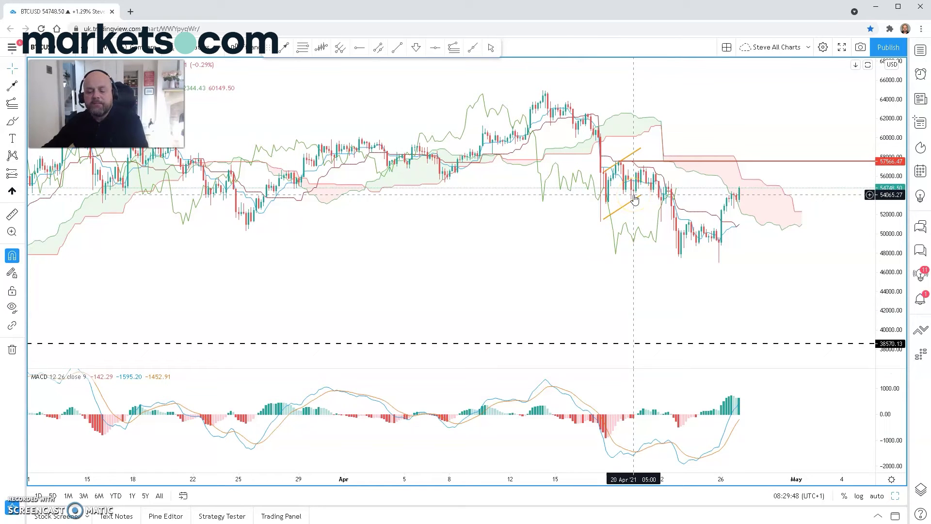
pyautogui.click(638, 155)
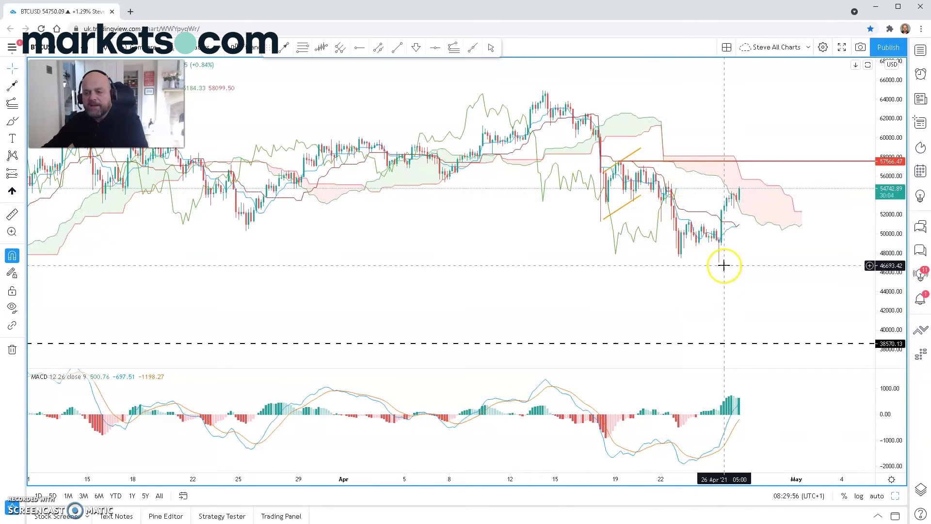
pyautogui.click(360, 47)
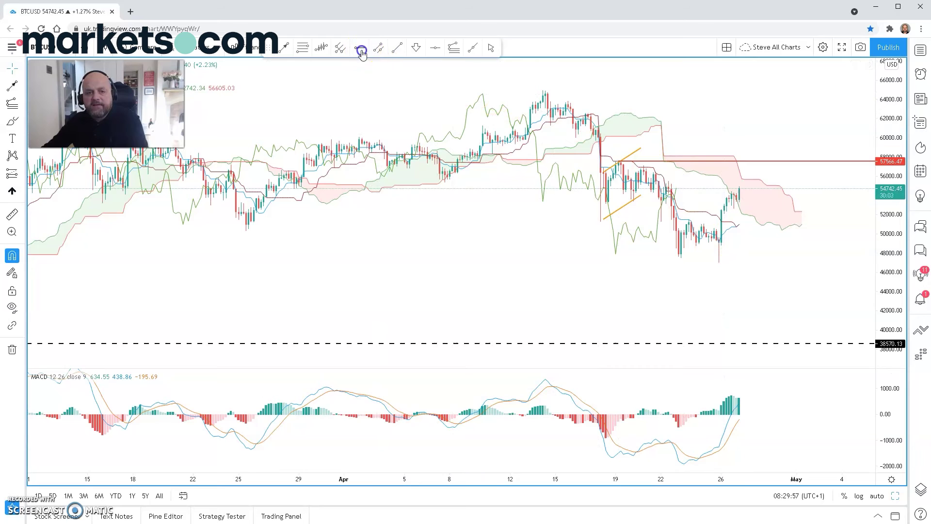
# - Place a horizontal support ray at the 47044.01 low from 25 April
pyautogui.click(719, 262)
pyautogui.scroll(5, 670, 297)
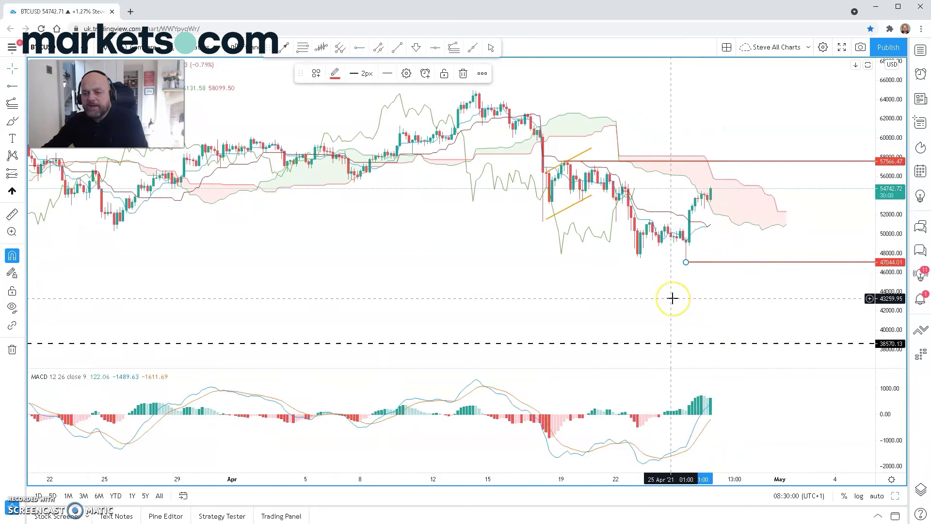
pyautogui.scroll(1, 645, 309)
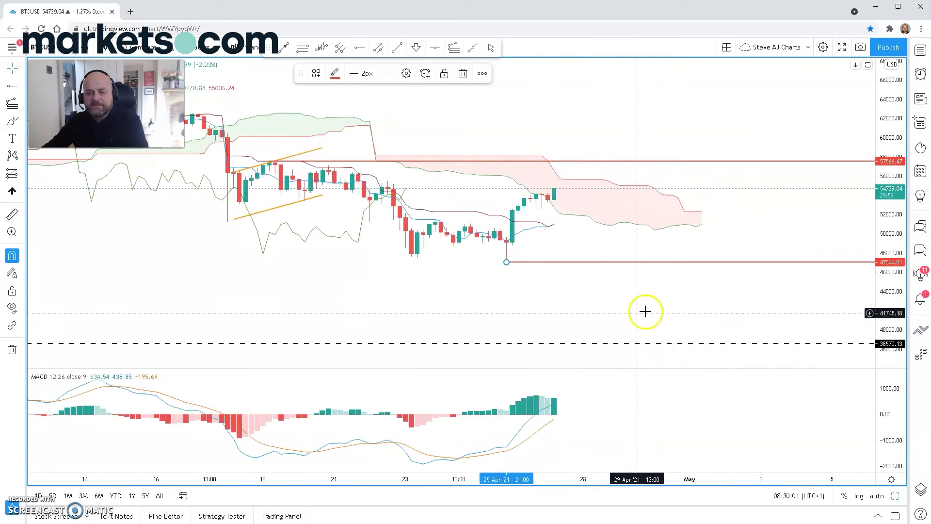
pyautogui.click(507, 272)
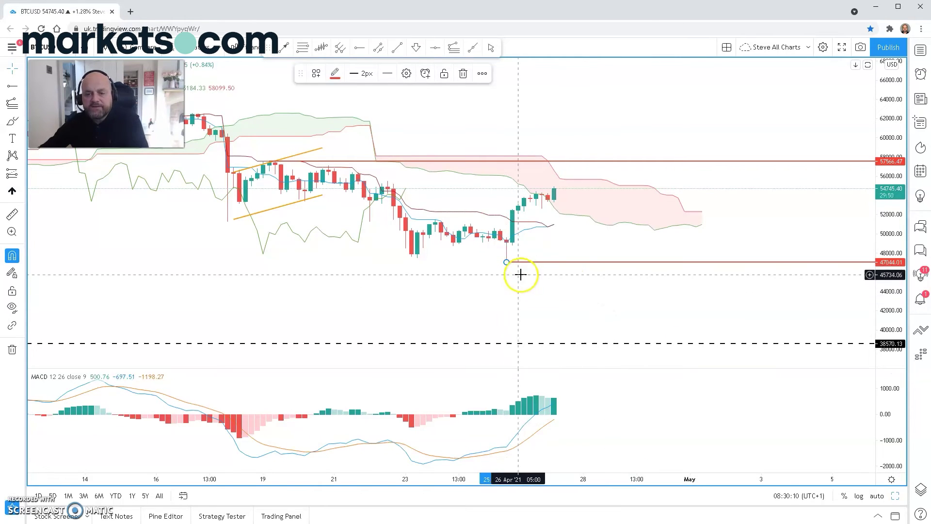
pyautogui.click(505, 262)
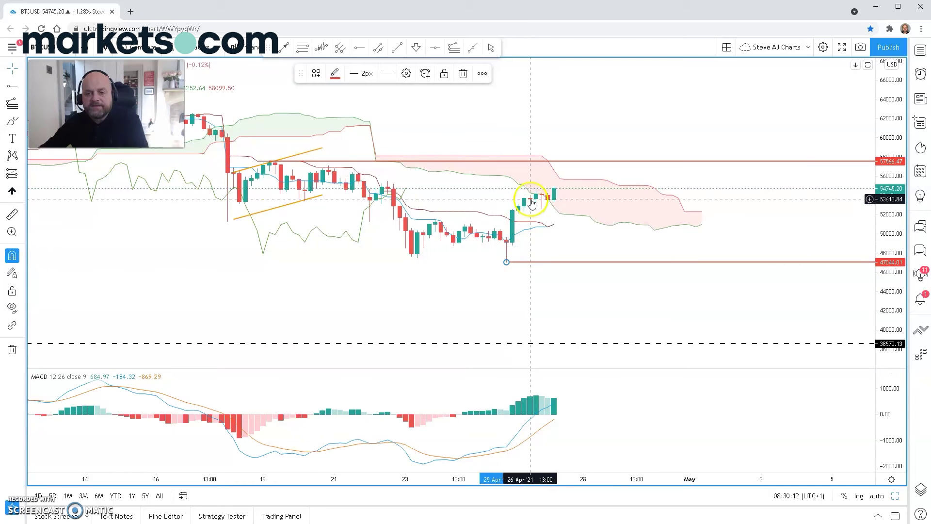
# - Delete the Ichimoku cloud indicator, leaving plain candles with MACD
pyautogui.scroll(-2, 536, 242)
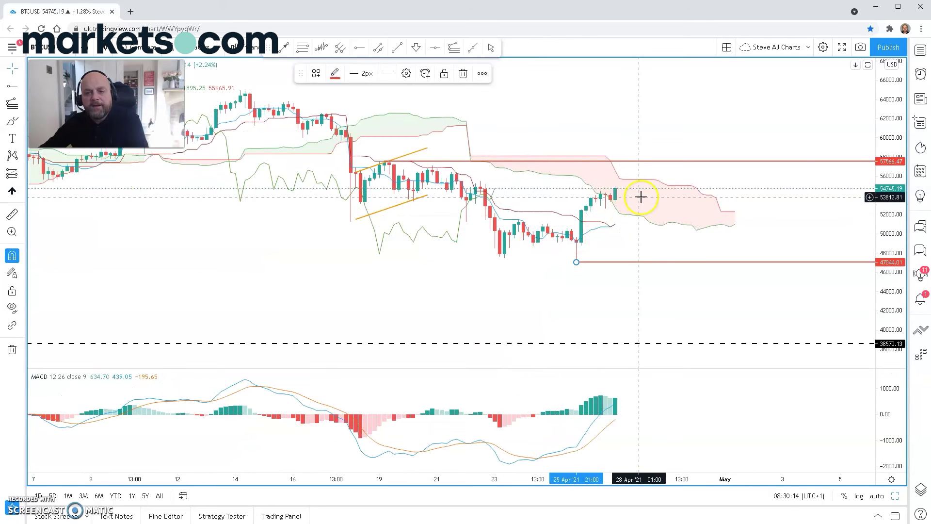
pyautogui.scroll(-2, 645, 199)
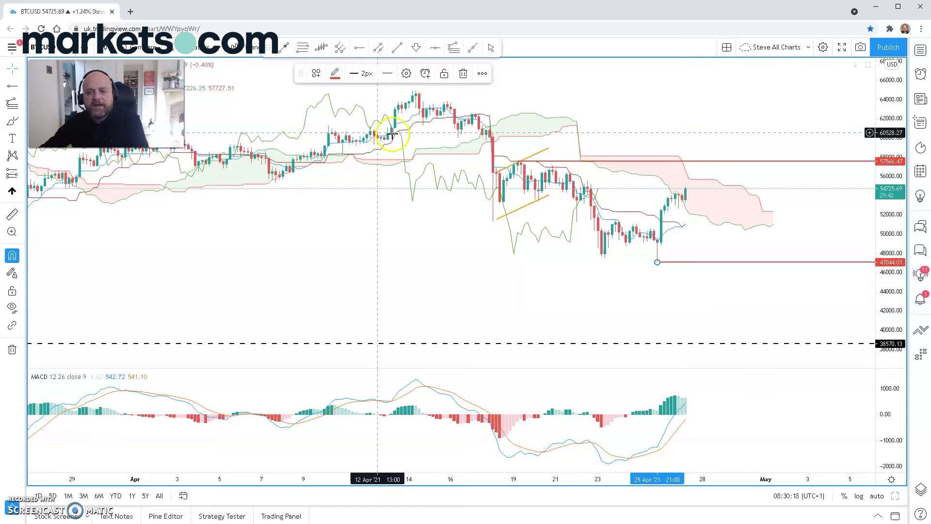
pyautogui.click(716, 181)
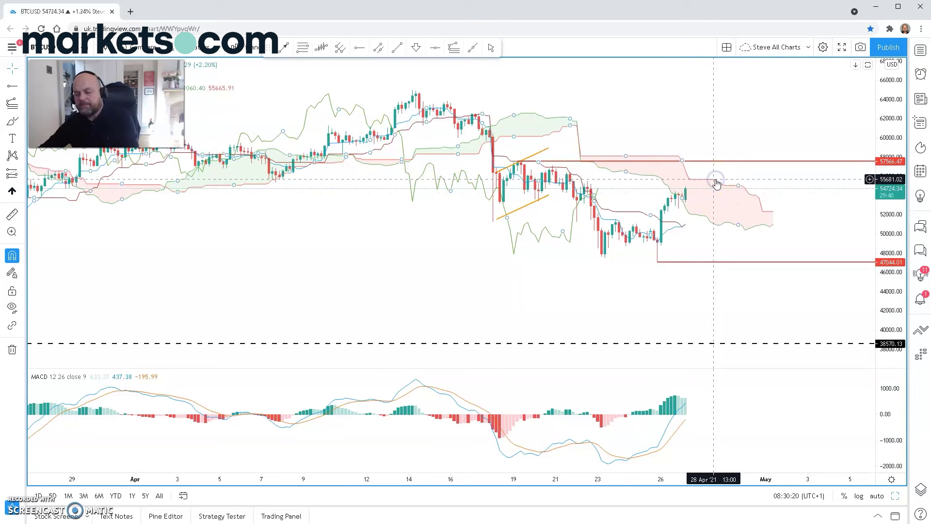
pyautogui.press('Delete')
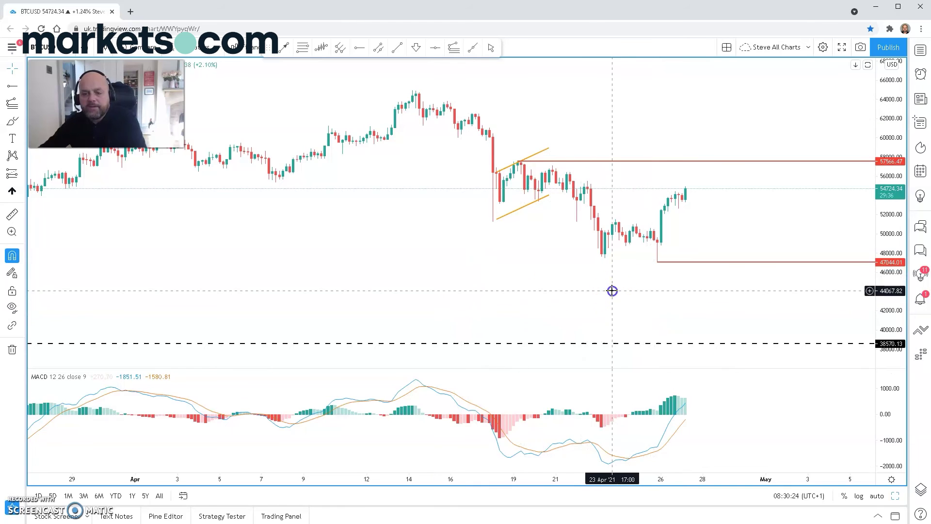
pyautogui.moveTo(612, 290); pyautogui.dragTo(576, 294)
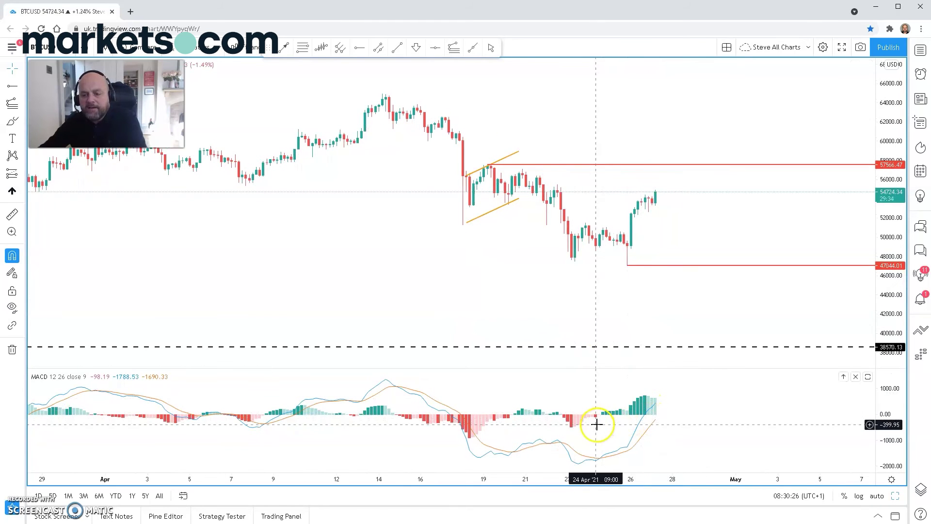
pyautogui.click(632, 384)
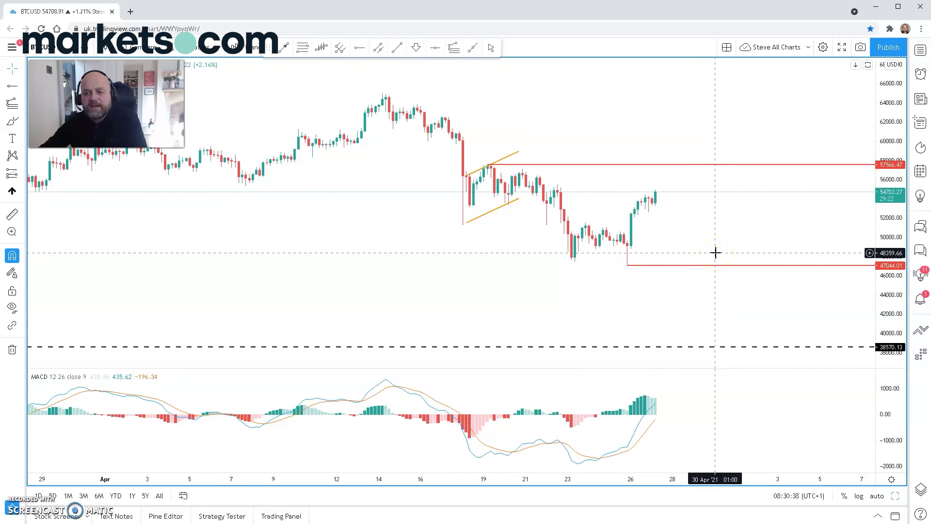
pyautogui.scroll(-2, 672, 255)
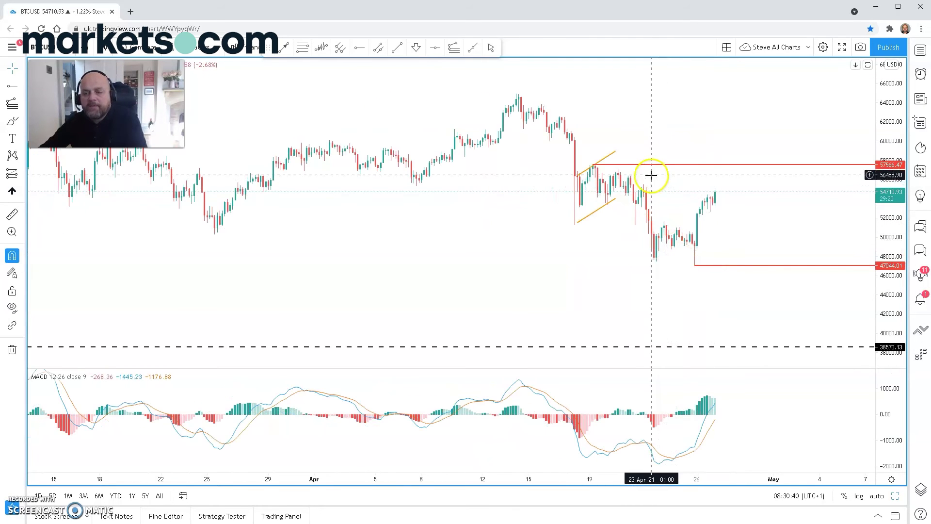
pyautogui.click(592, 172)
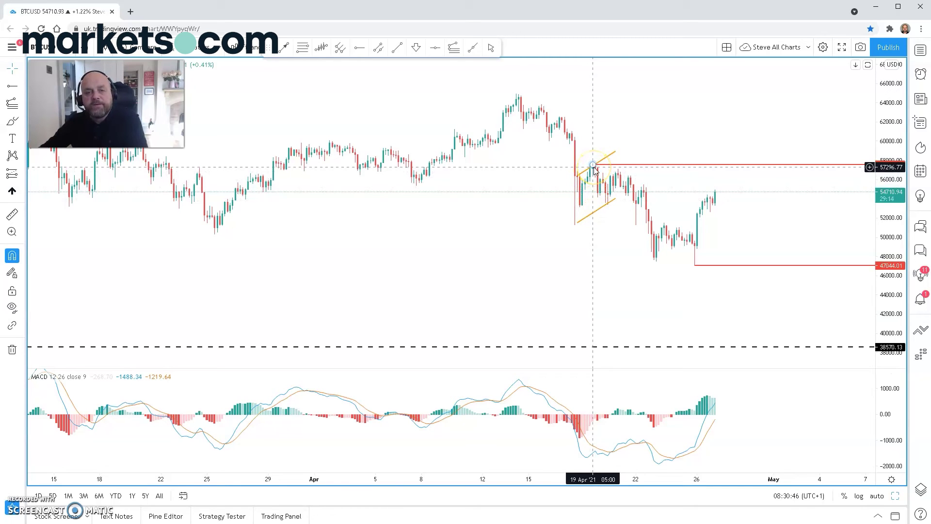
pyautogui.click(836, 266)
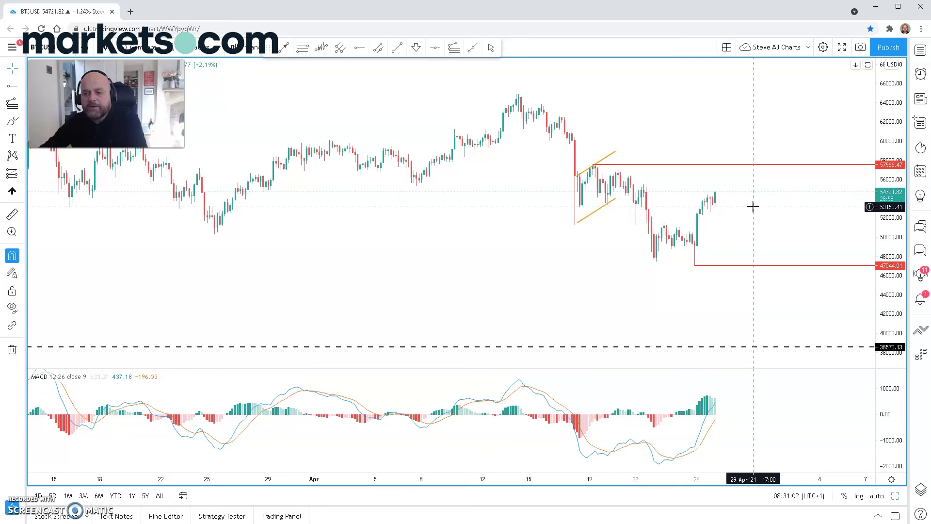
pyautogui.moveTo(717, 296); pyautogui.dragTo(652, 269)
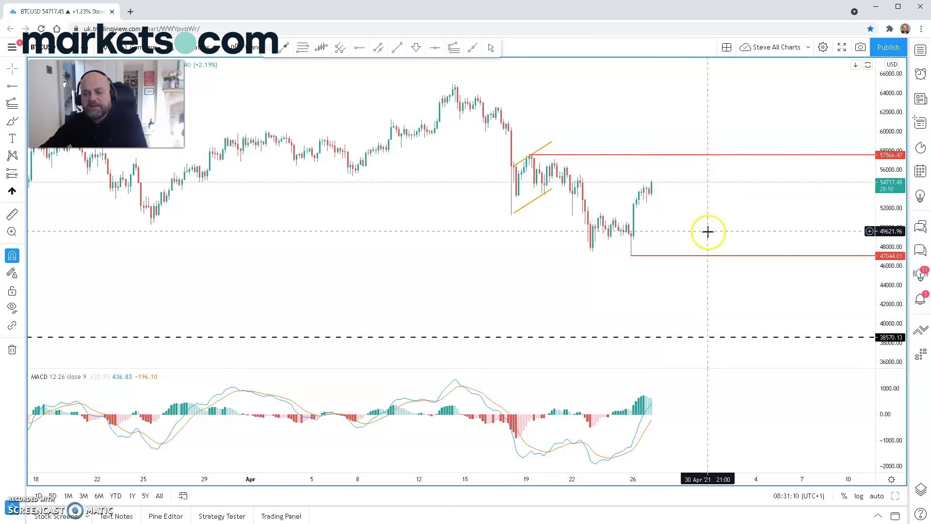
pyautogui.click(733, 260)
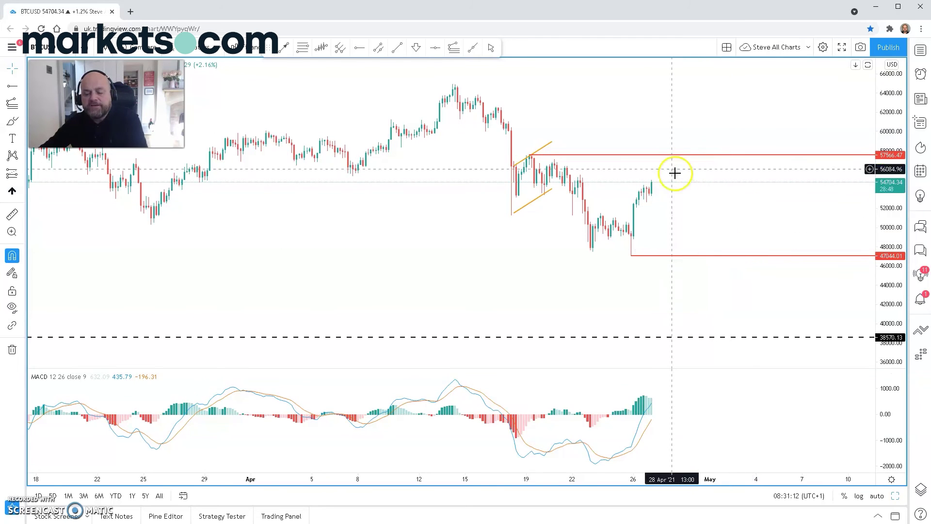
pyautogui.click(730, 261)
pyautogui.scroll(-5, 684, 285)
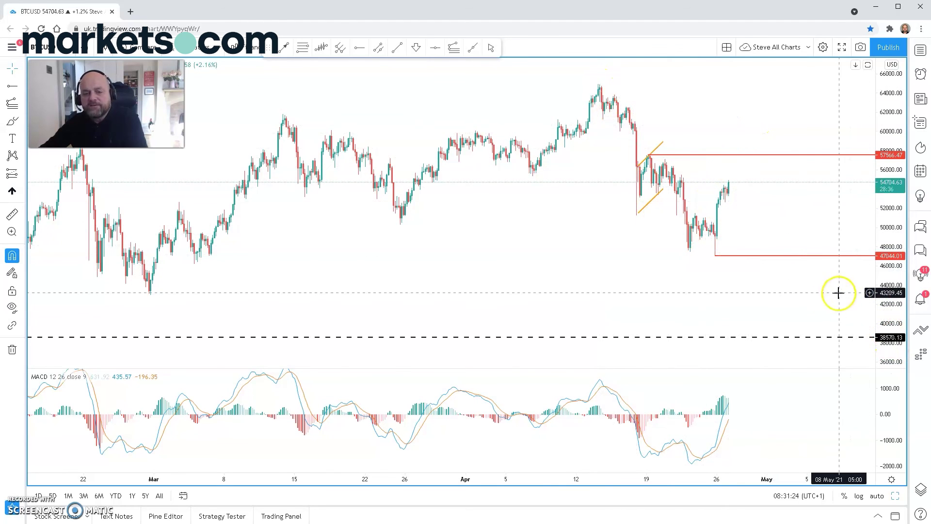
pyautogui.scroll(-3, 798, 312)
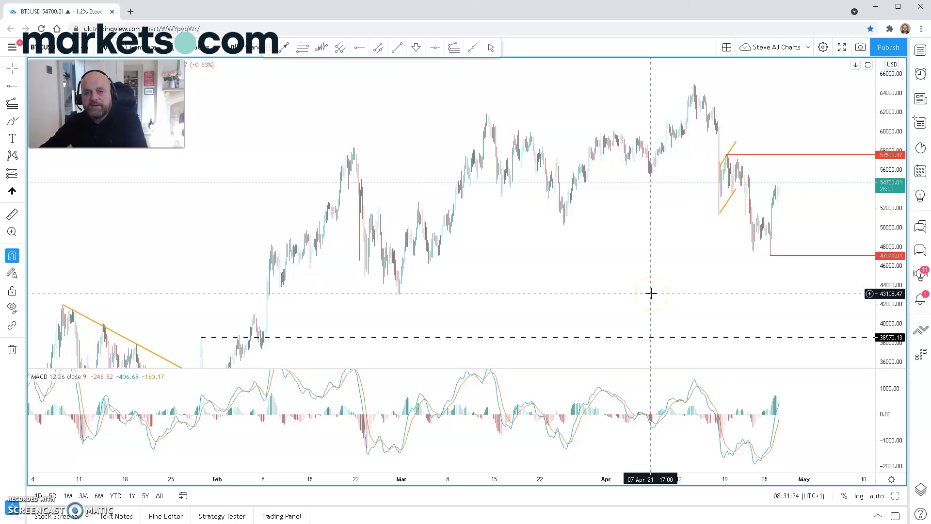
pyautogui.scroll(5, 651, 293)
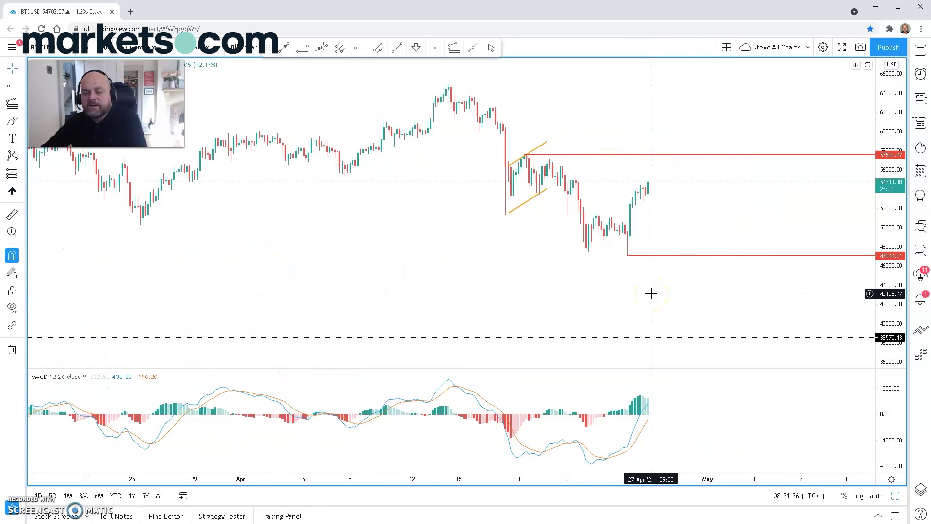